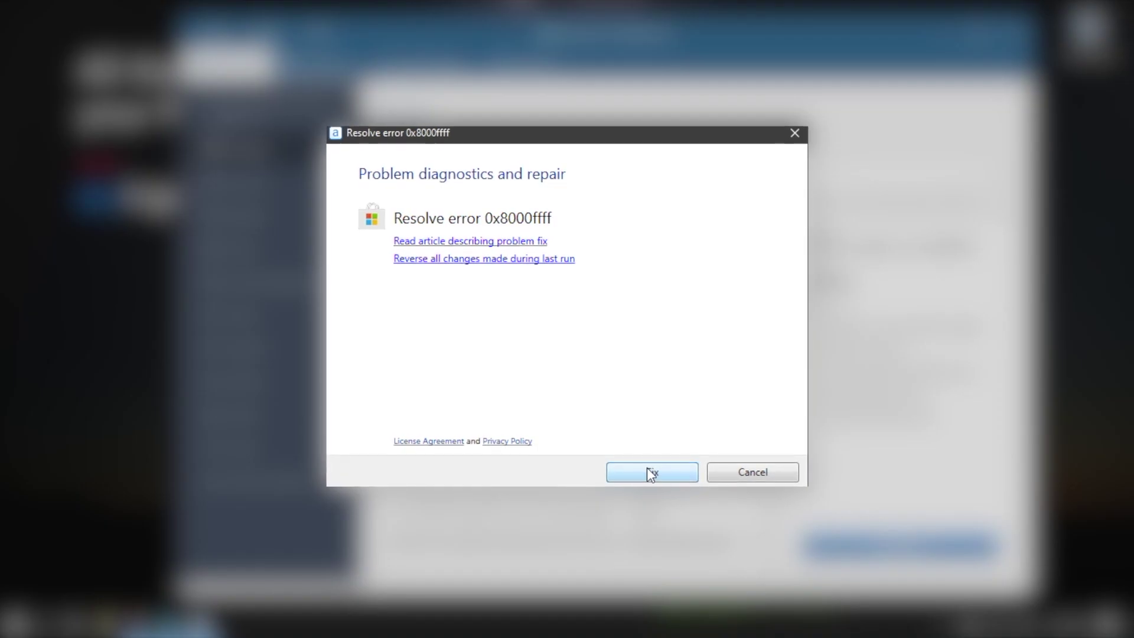
Start automatic repair, then pick Windows Defender Offline scan in Windows Security scan options
left_click(646, 469)
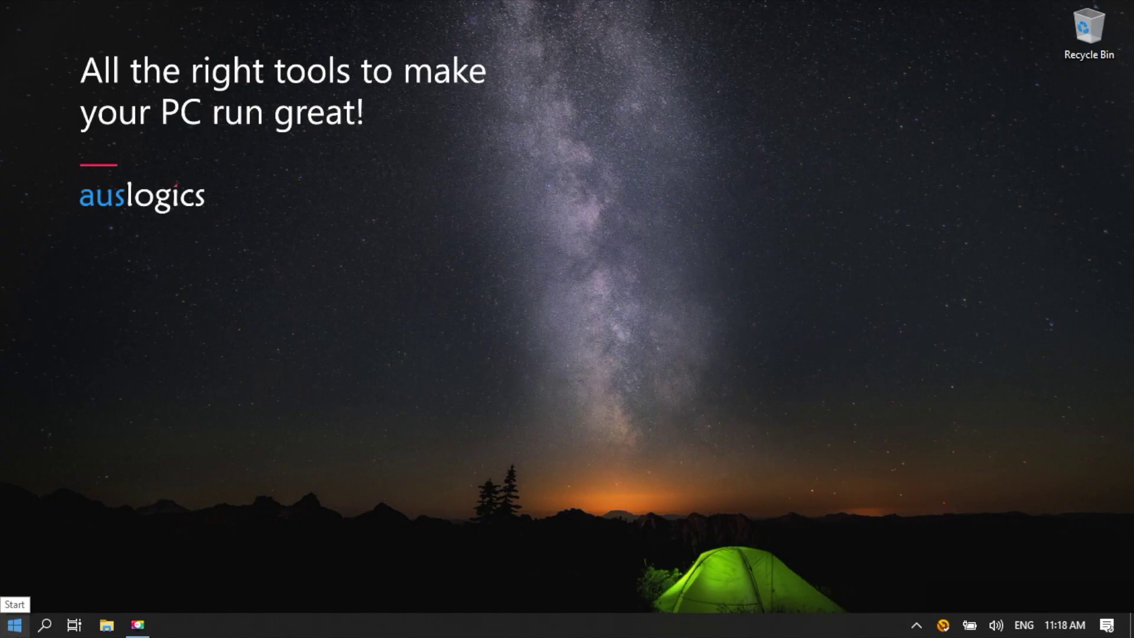
left_click(14, 625)
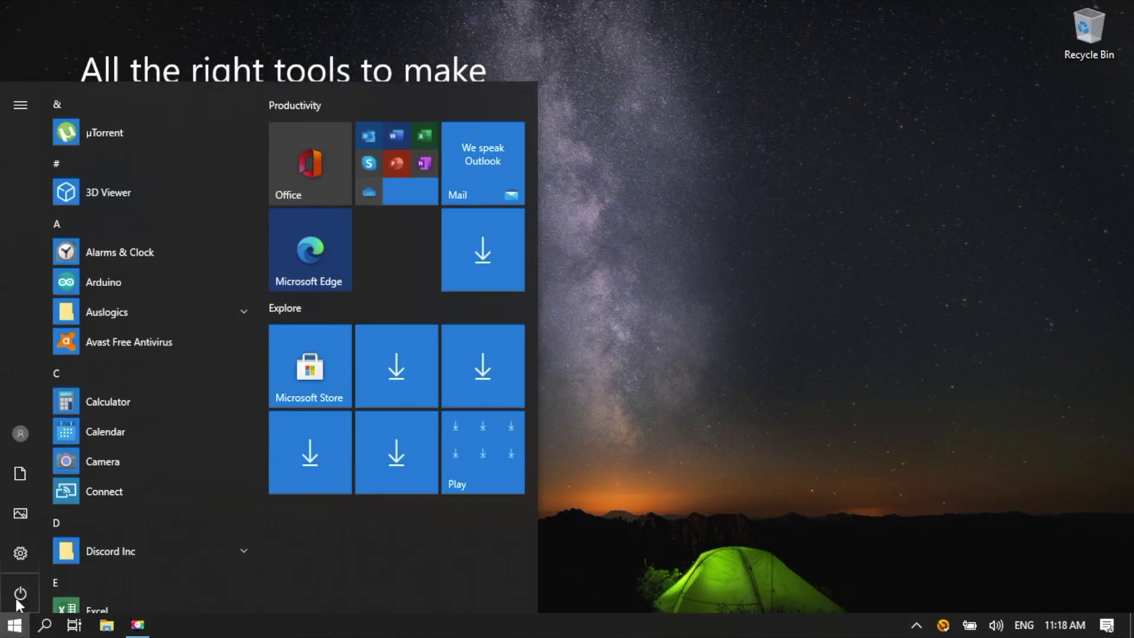
mouse_move(20, 514)
left_click(12, 569)
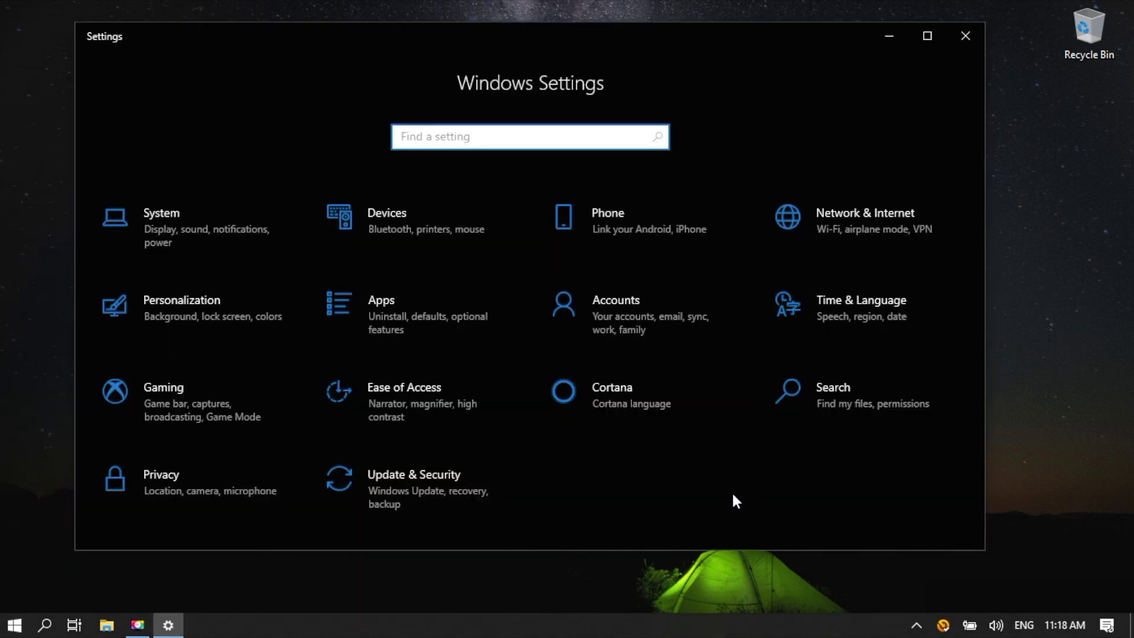
left_click(378, 494)
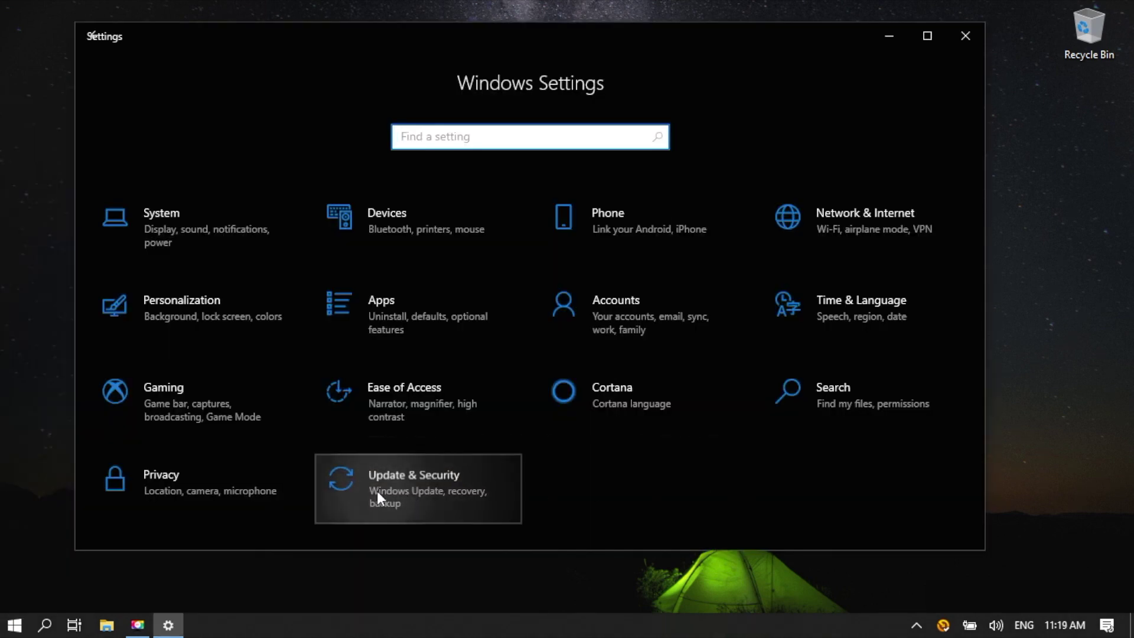
left_click(212, 279)
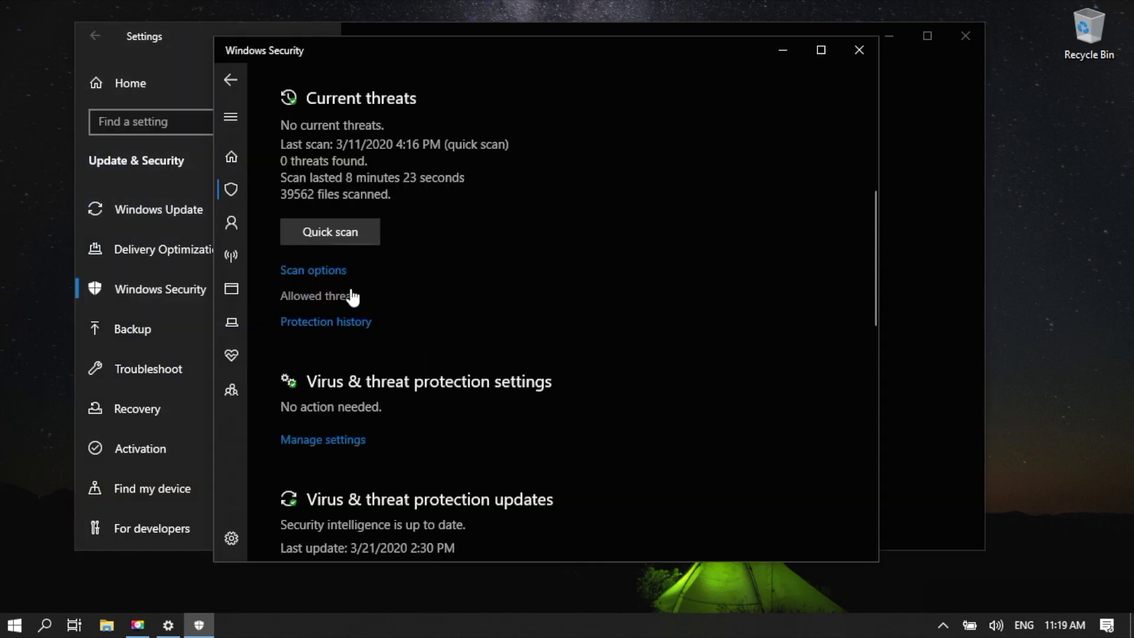
left_click(312, 270)
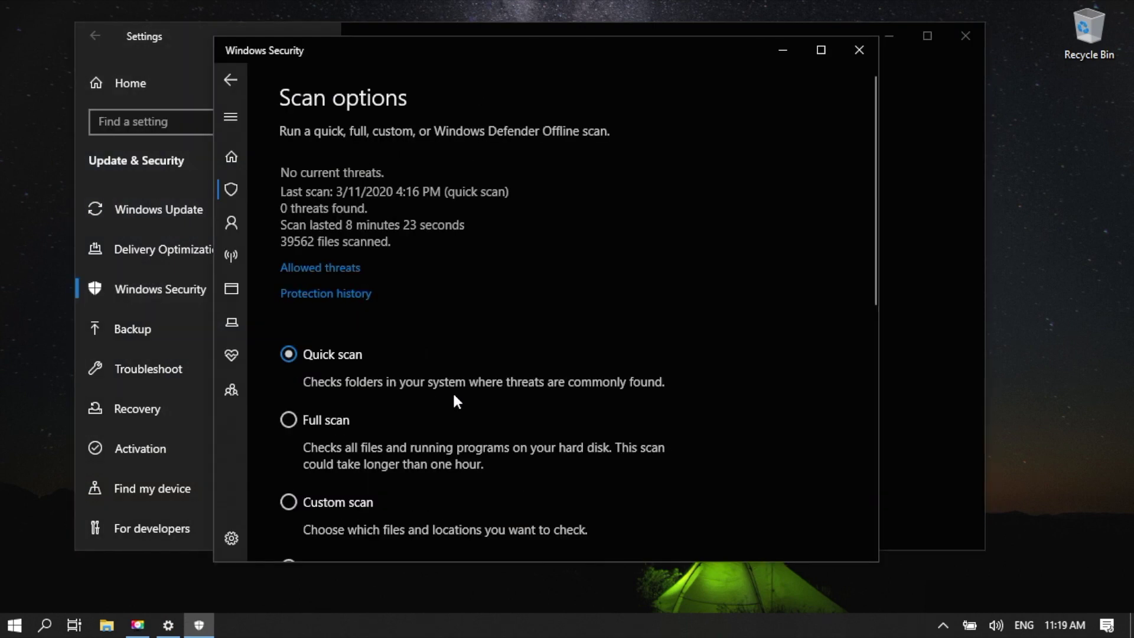
scroll(454, 389, "down", 3)
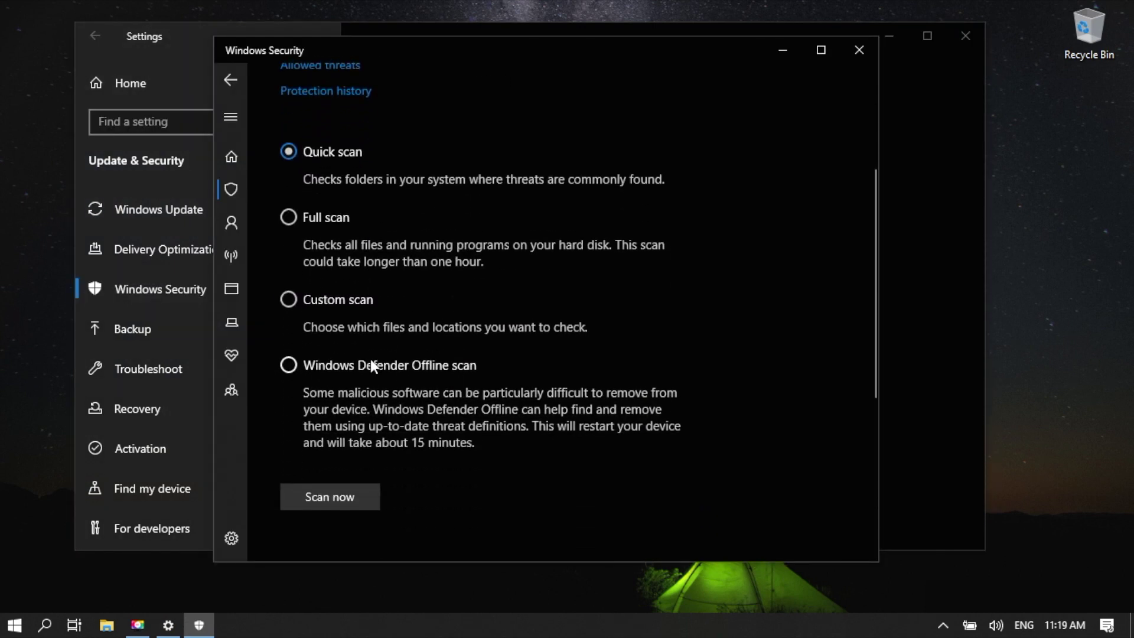
left_click(372, 361)
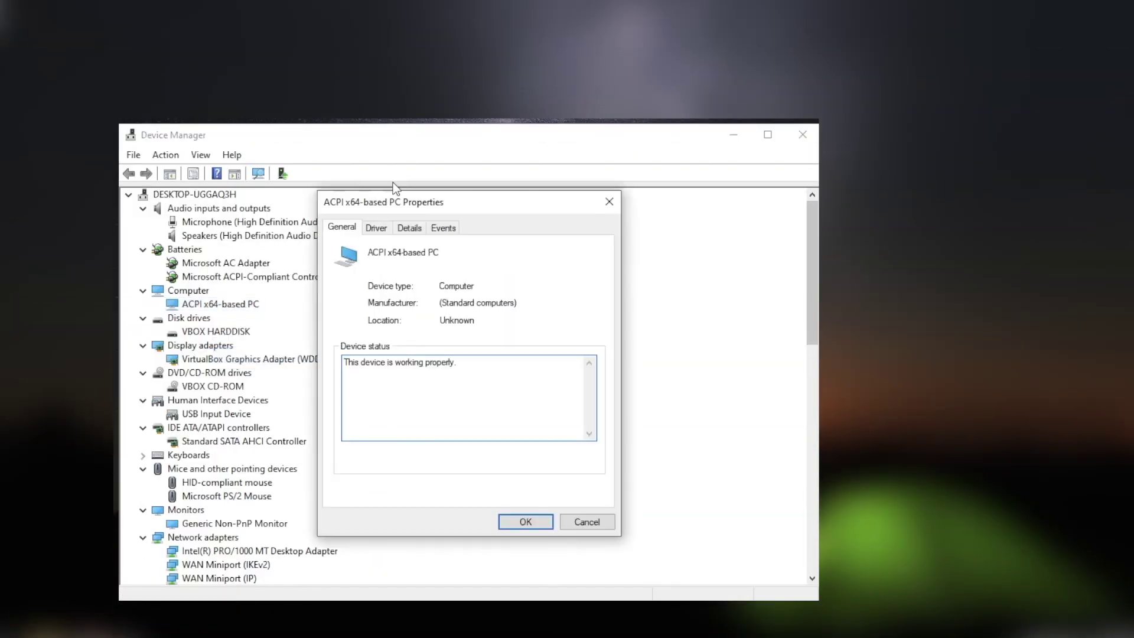
Browse for a compatible driver for ACPI x64-based PC via 'Let me pick'
left_click(377, 227)
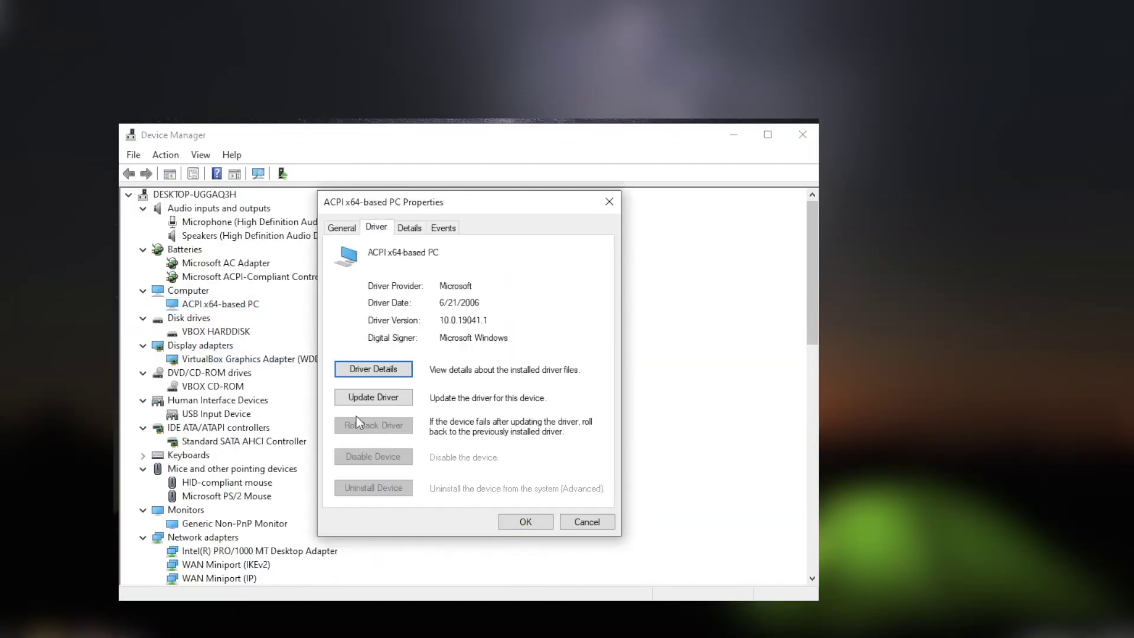
left_click(370, 400)
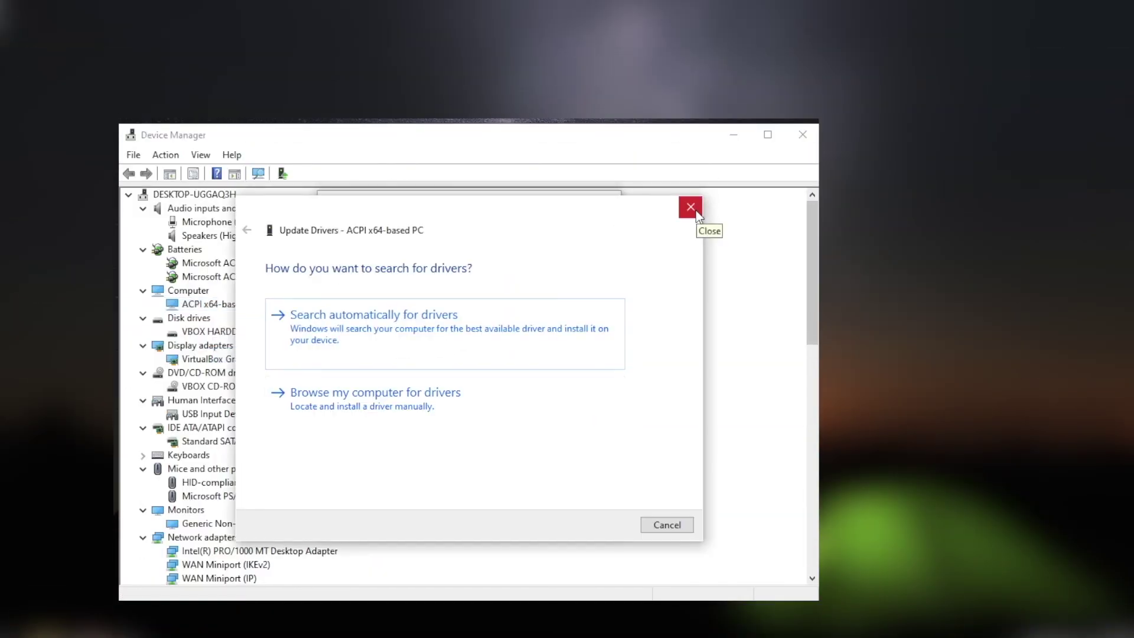
left_click(370, 406)
left_click(299, 424)
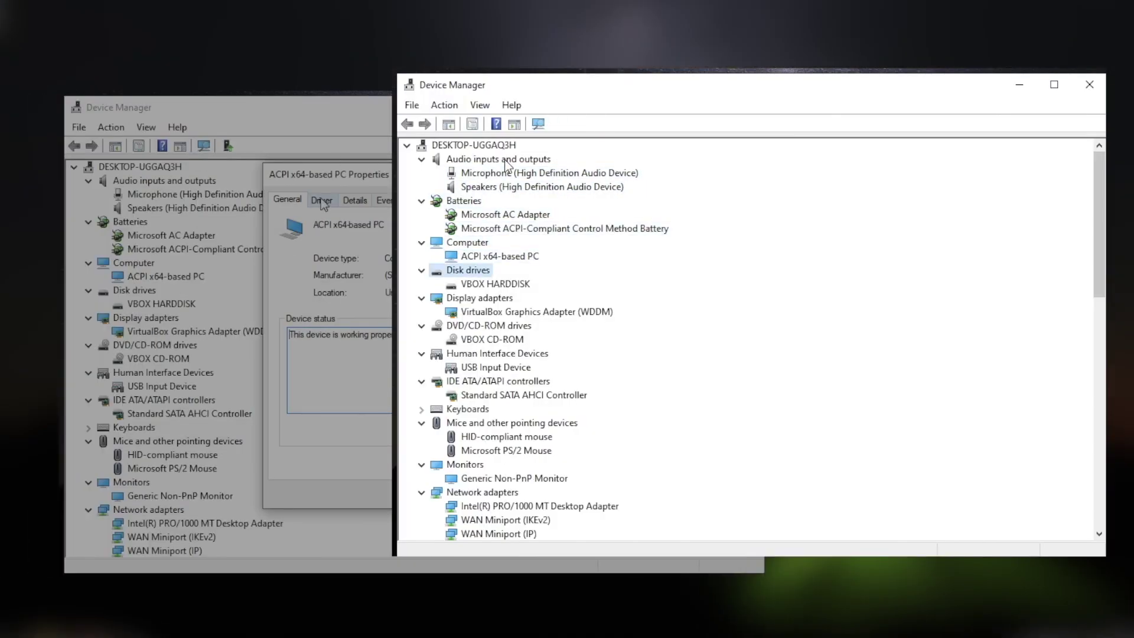
Move down through the Device Manager device list
key("Down")
key("Down")
key("Down")
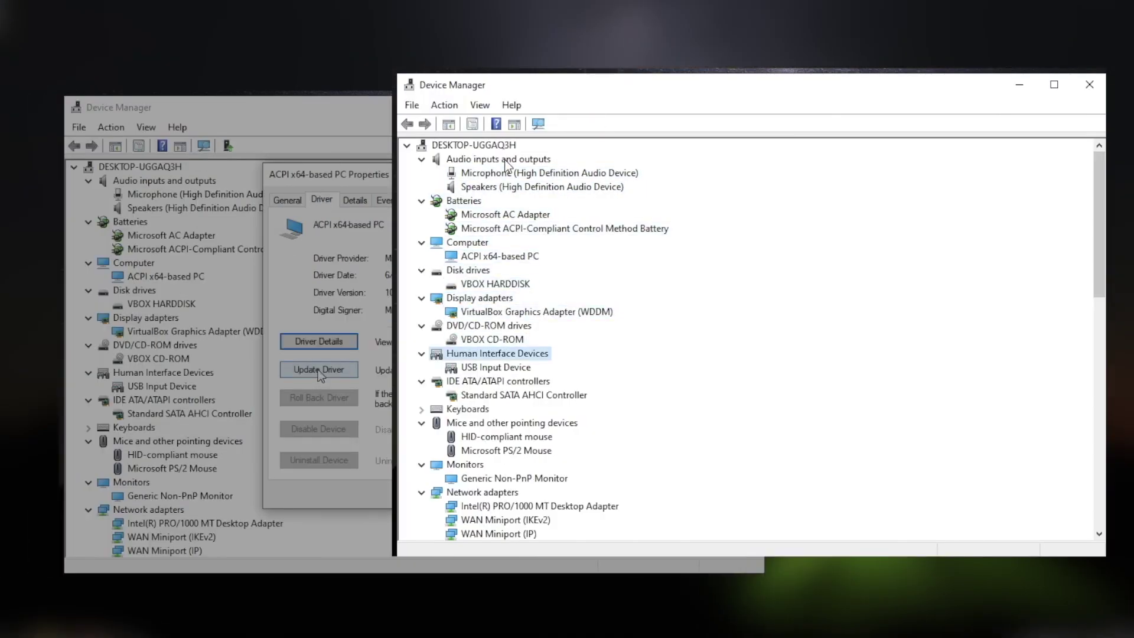
key("Down")
key("Down")
key("Down")
key("Down")
key("Down")
key("Down")
key("Down")
key("Down")
key("Down")
key("Down")
key("Down")
key("Down")
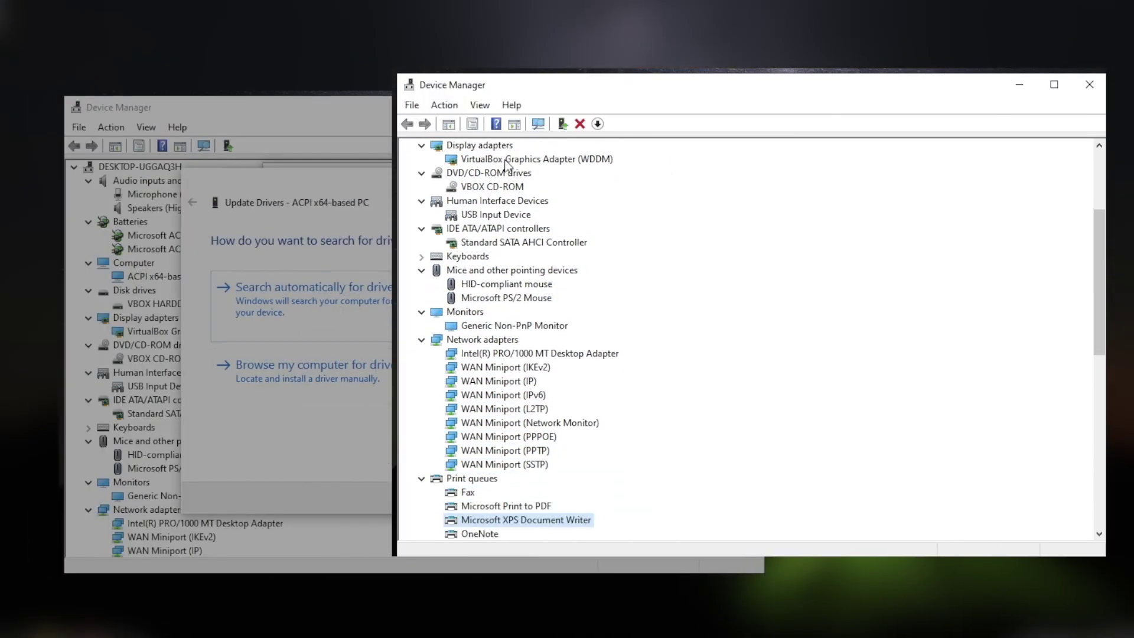
key("Down")
key("Down")
key("Down")
key("Down")
key("Down")
key("Down")
key("Down")
key("Down")
key("Down")
key("Down")
key("Down")
key("Down")
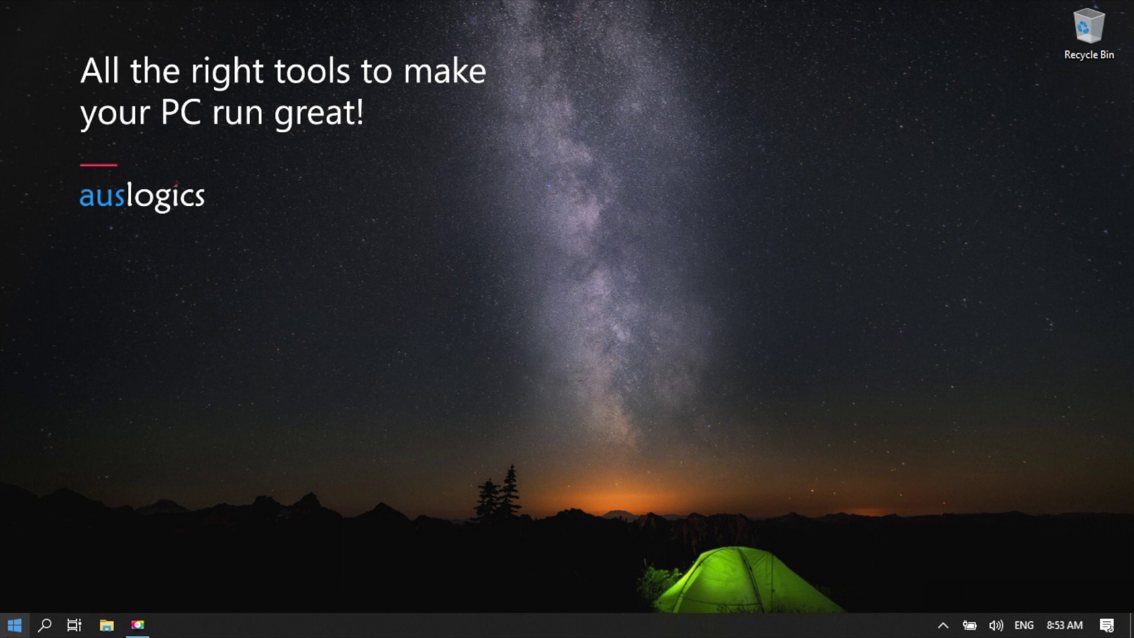
Sign out of the current account from the Start menu account options
left_click(15, 623)
left_click(20, 433)
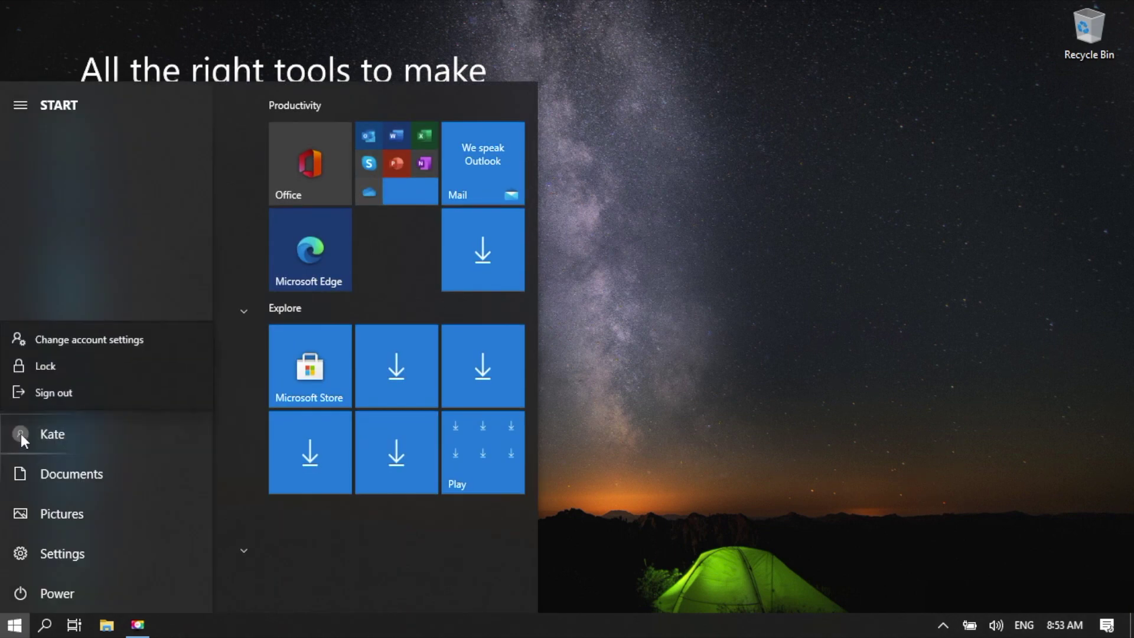
left_click(56, 390)
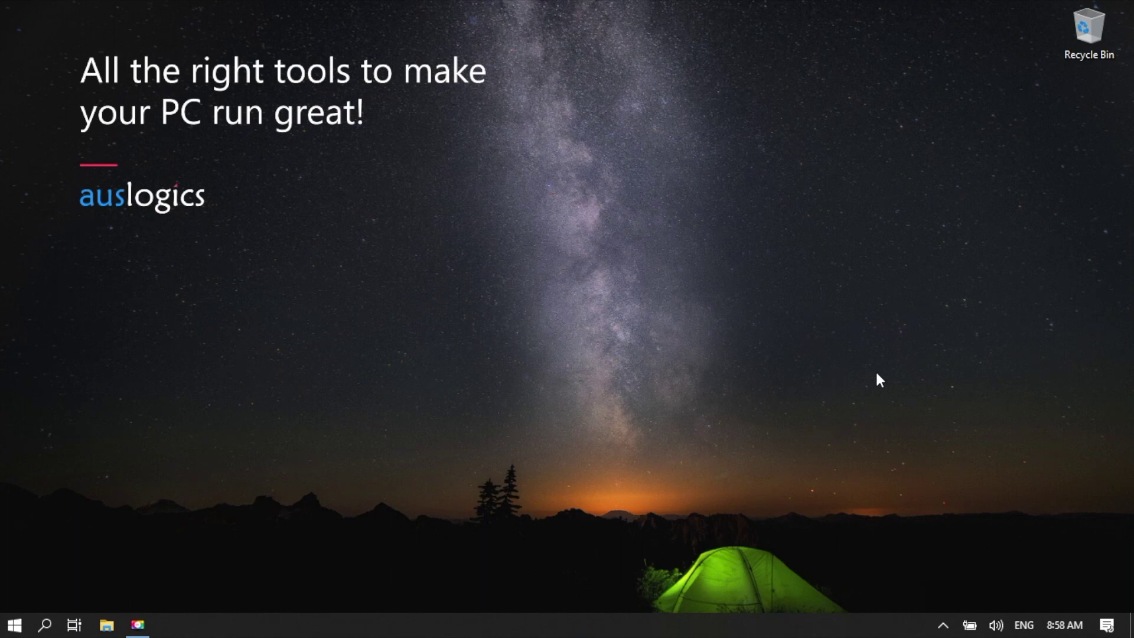
Go to the Family & other users page in Settings' Accounts section
left_click(14, 625)
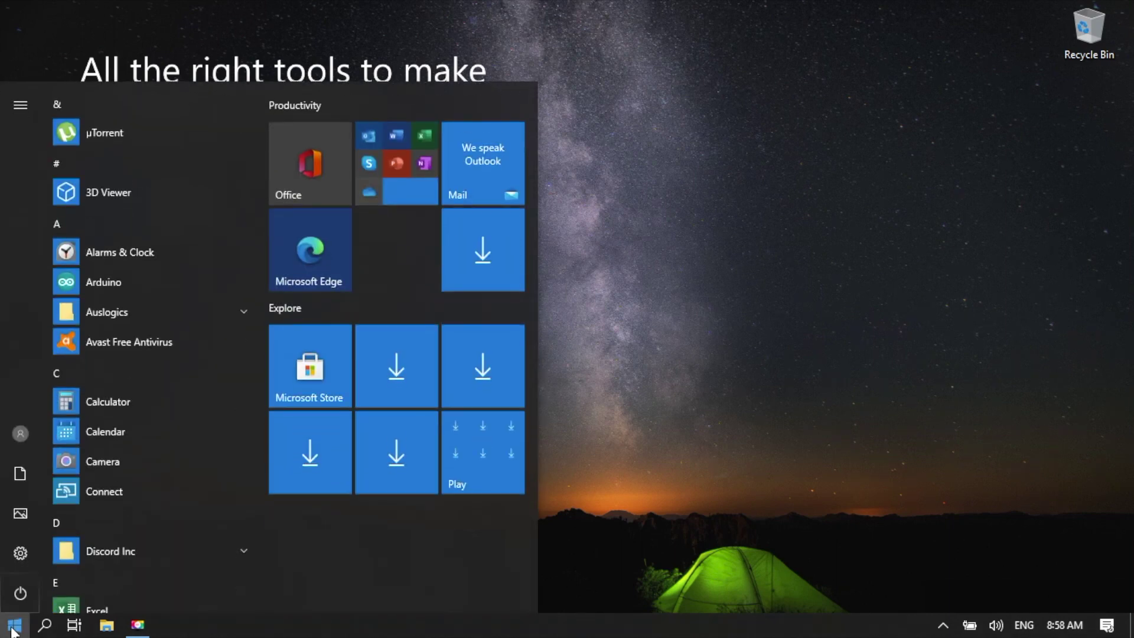
left_click(22, 552)
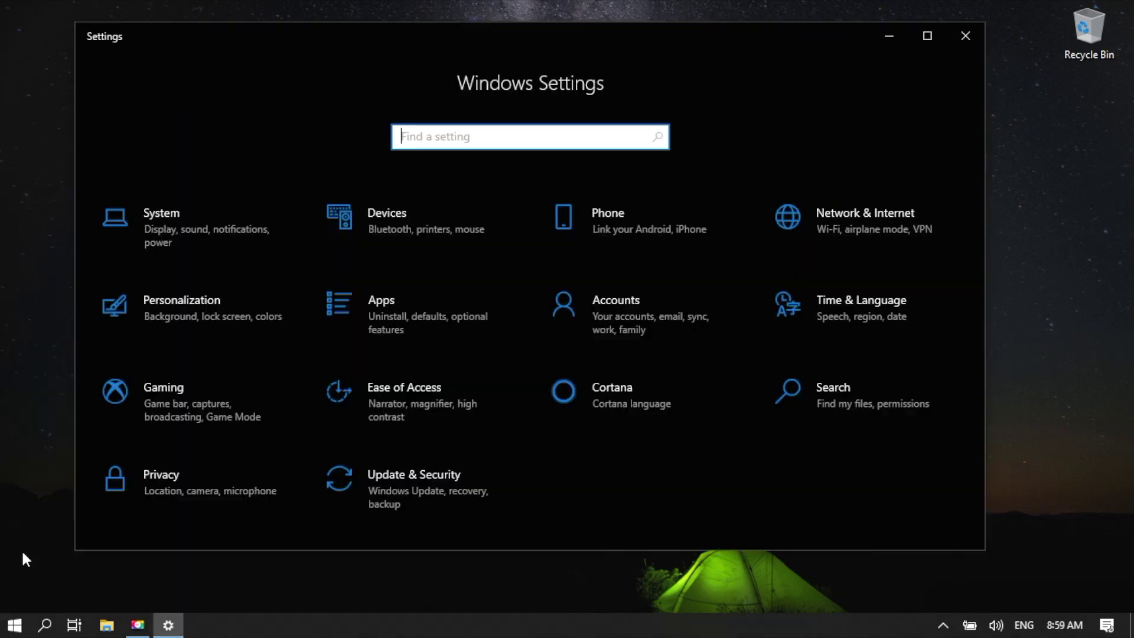
left_click(637, 300)
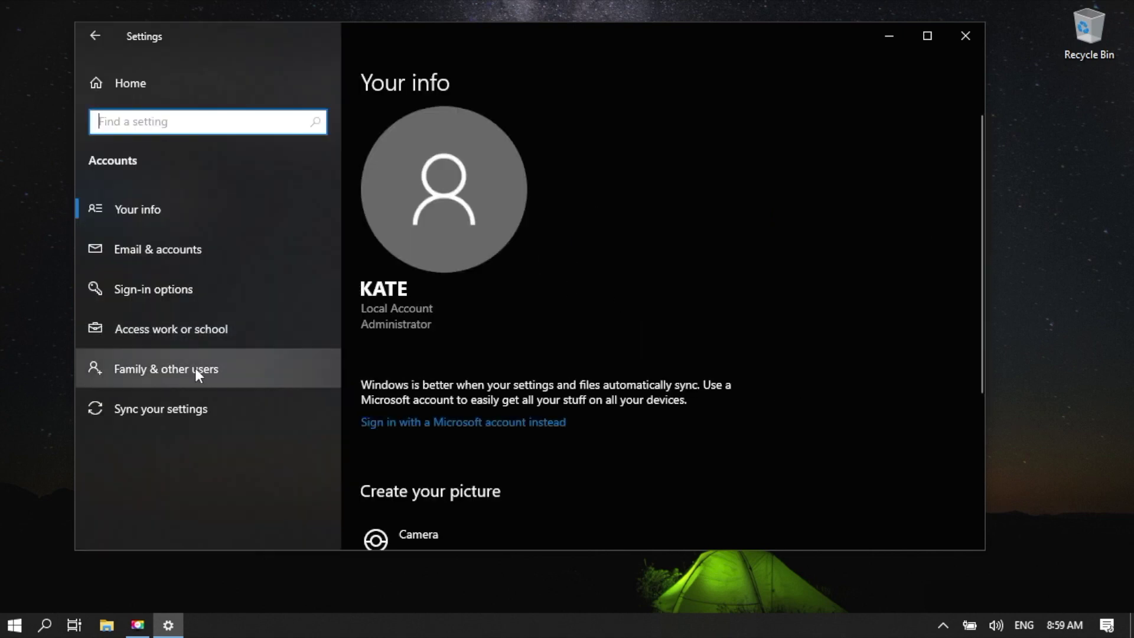
left_click(194, 386)
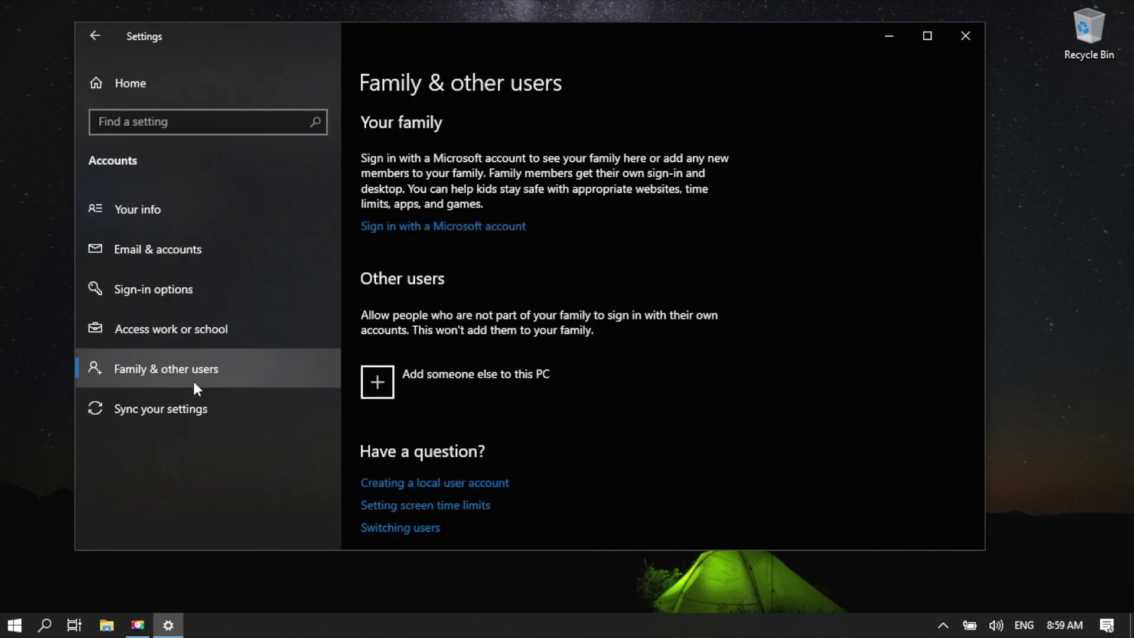
Add a local user named John without a Microsoft account
left_click(390, 382)
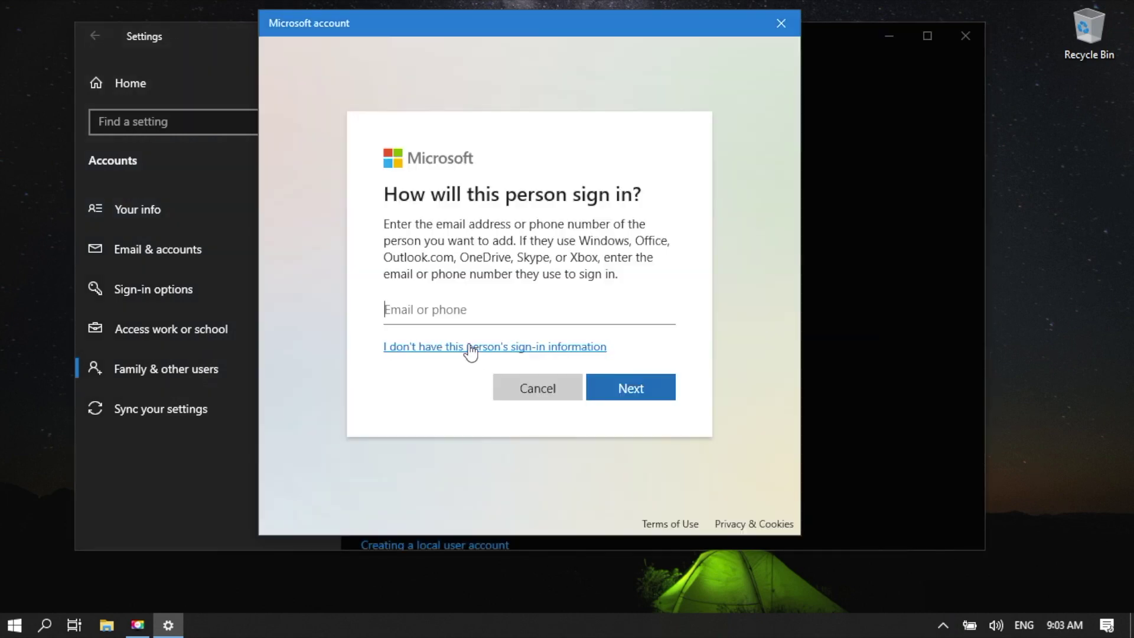
left_click(468, 345)
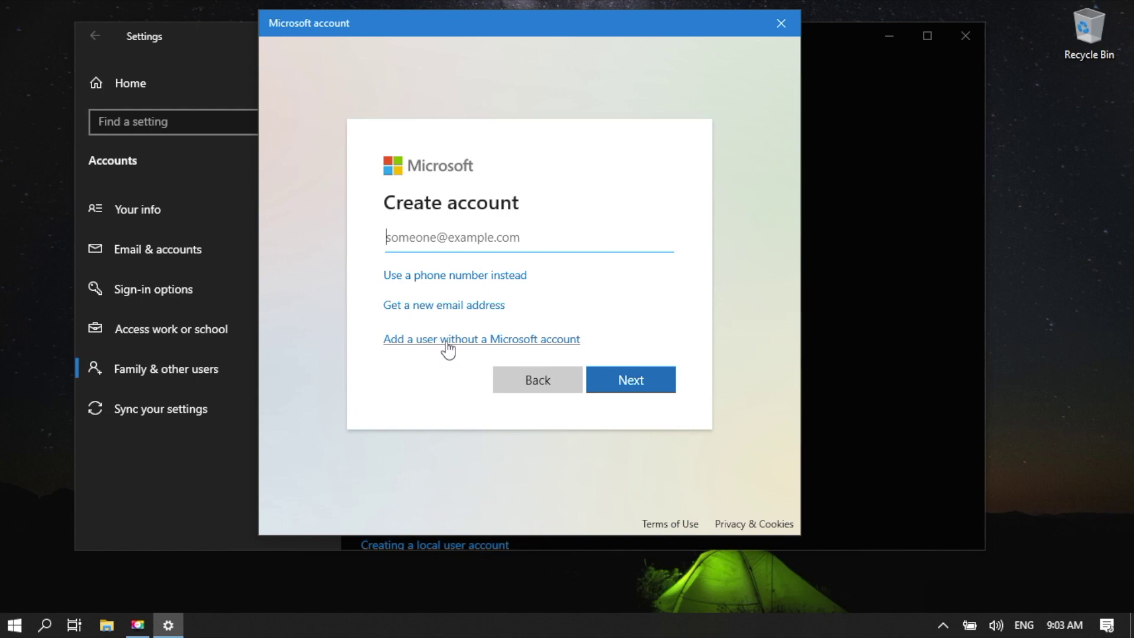
left_click(447, 340)
type("Jo")
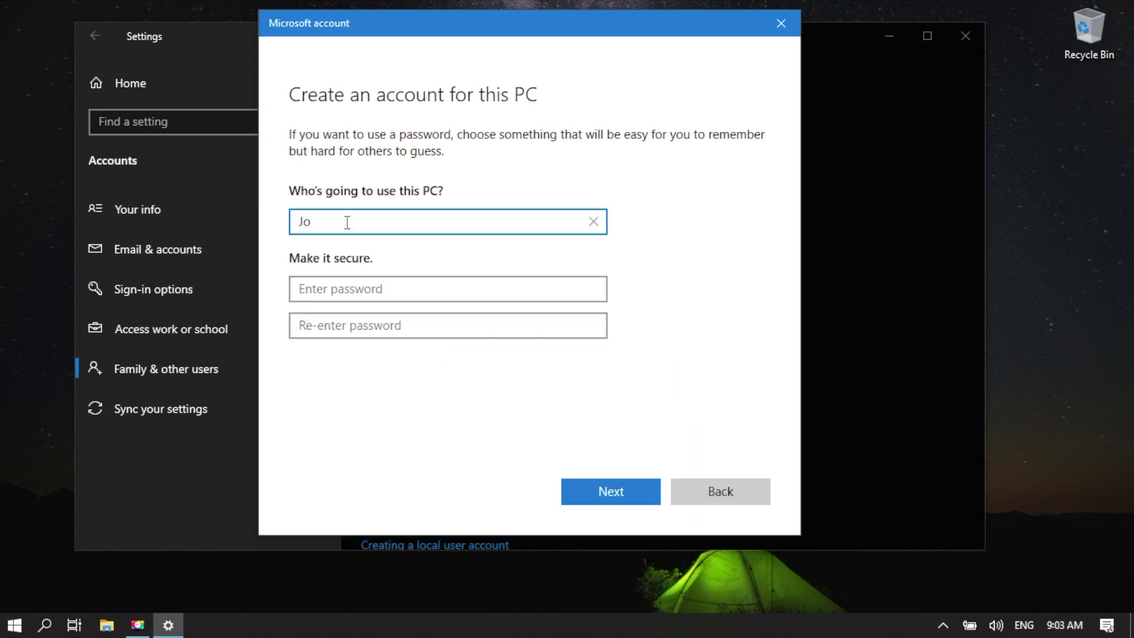
type("hn")
key("Tab")
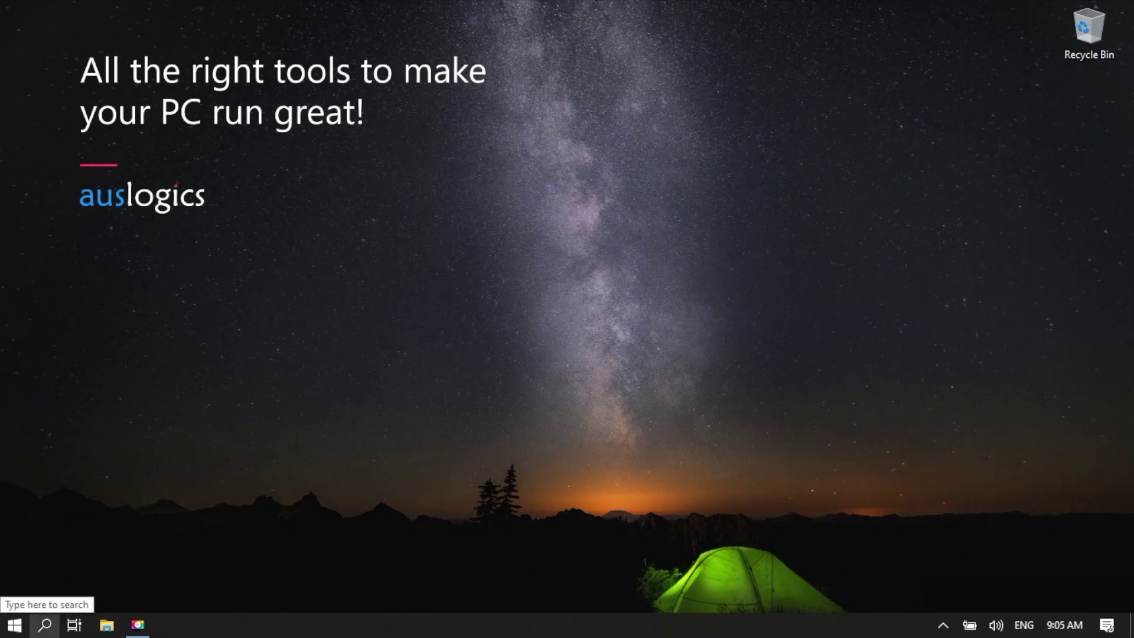
Launch Command Prompt as administrator from search for the DISM restore-health repair
left_click(45, 624)
type("c")
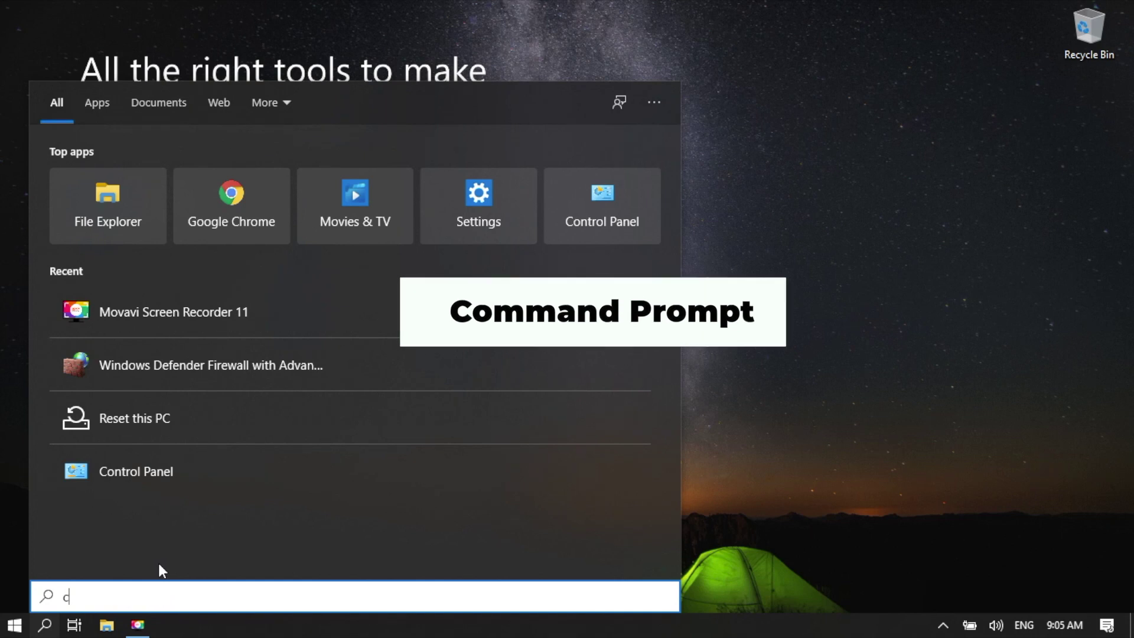
type("oma")
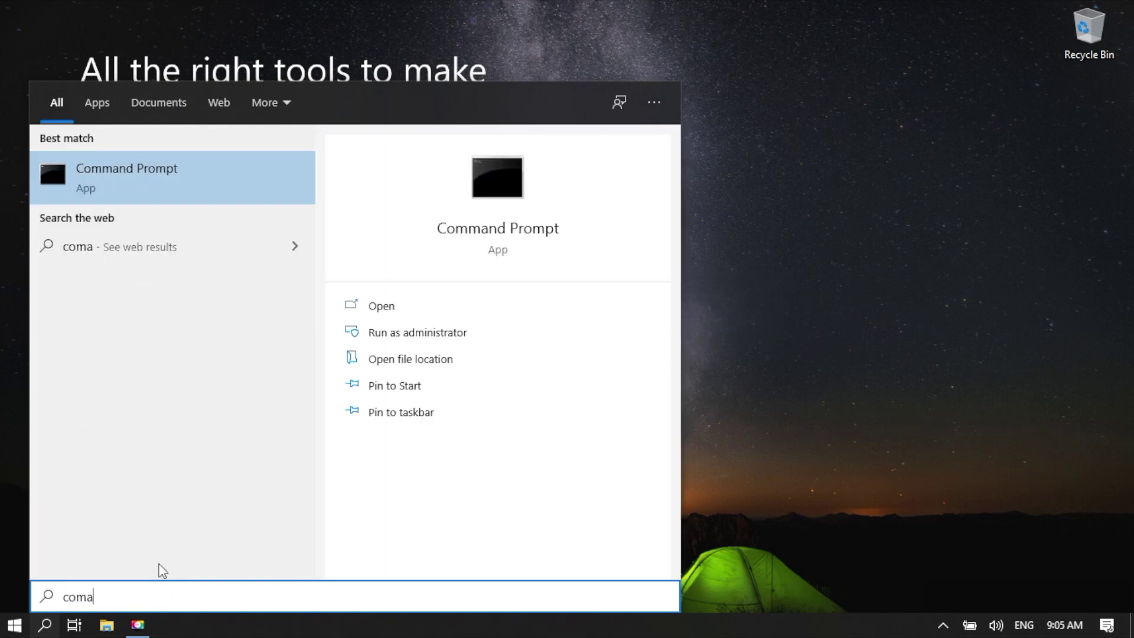
right_click(197, 169)
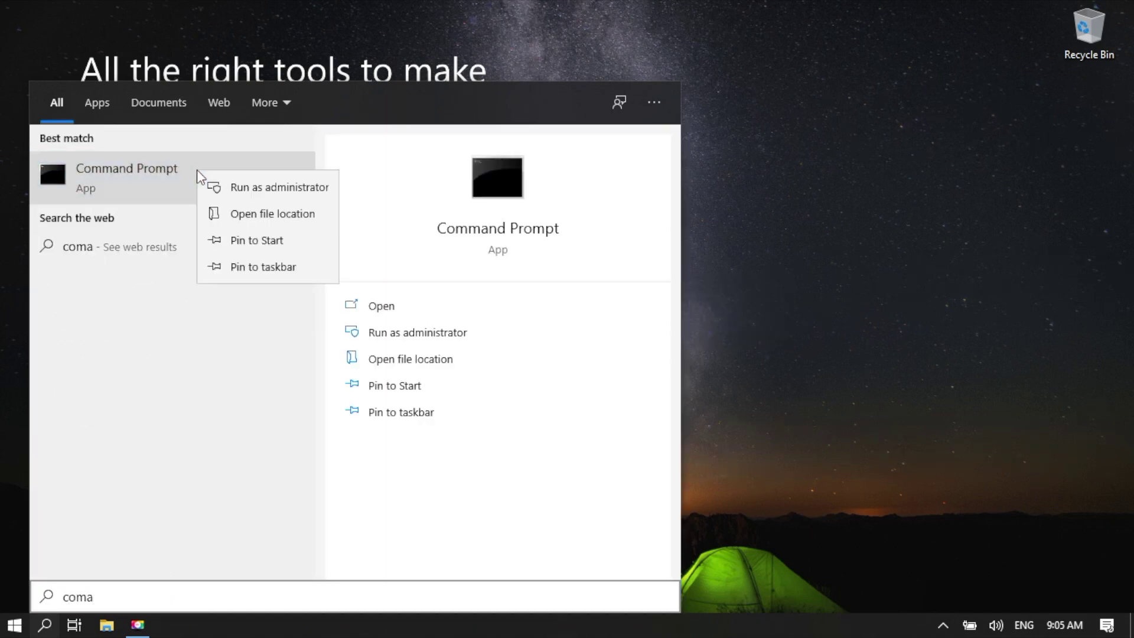
left_click(221, 189)
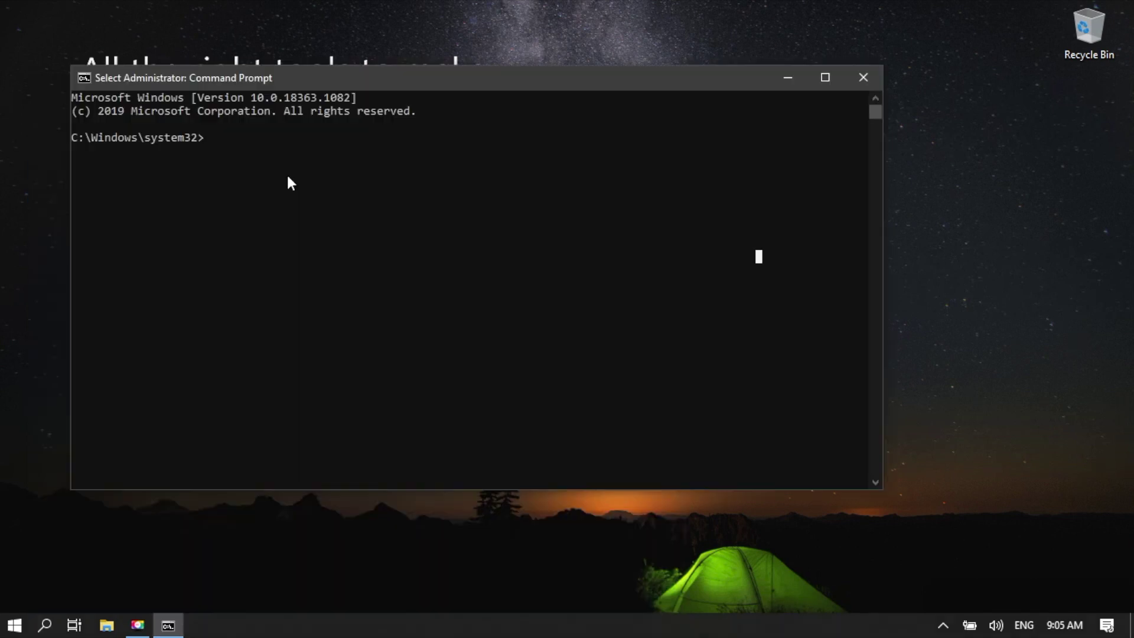
type("DISM.exe")
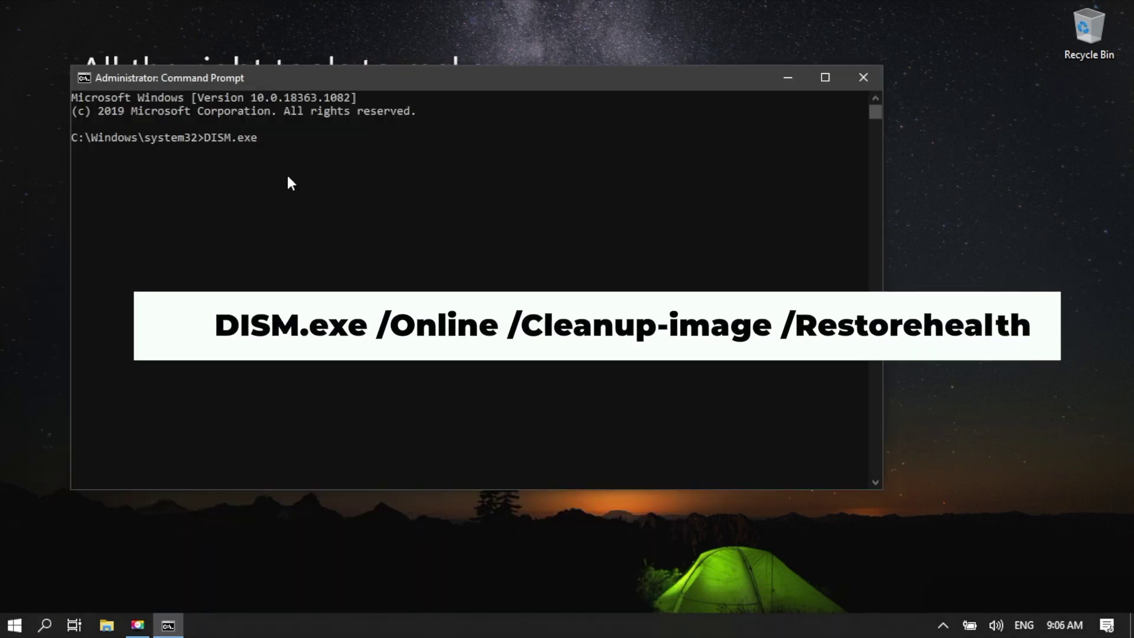
type(" /online")
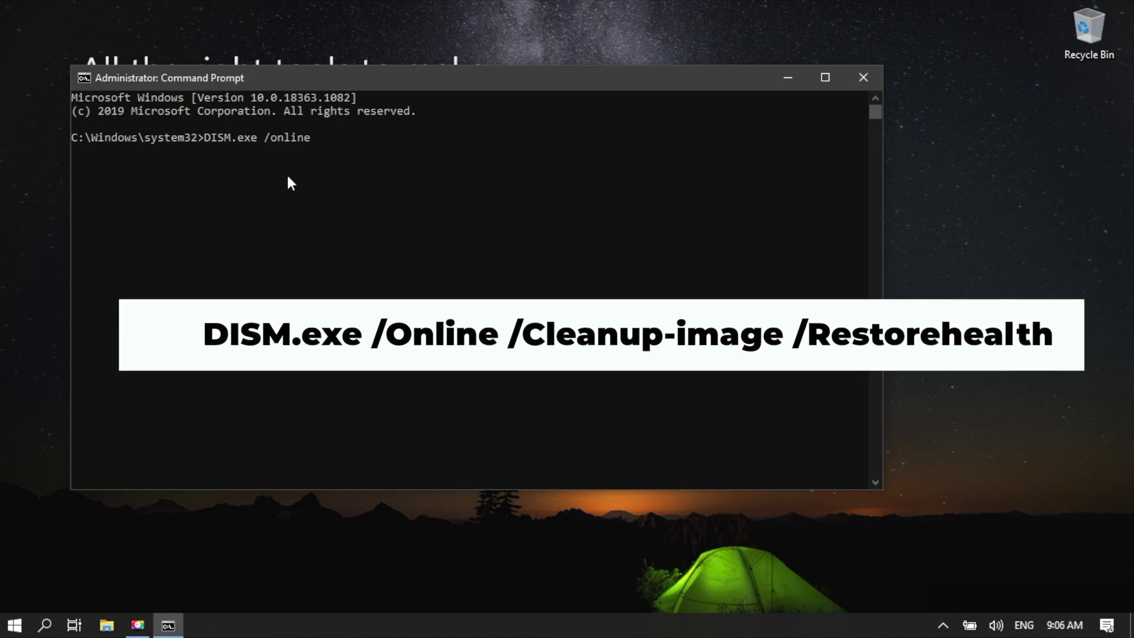
type(" /Cleanup")
type("-image")
type(" /restore")
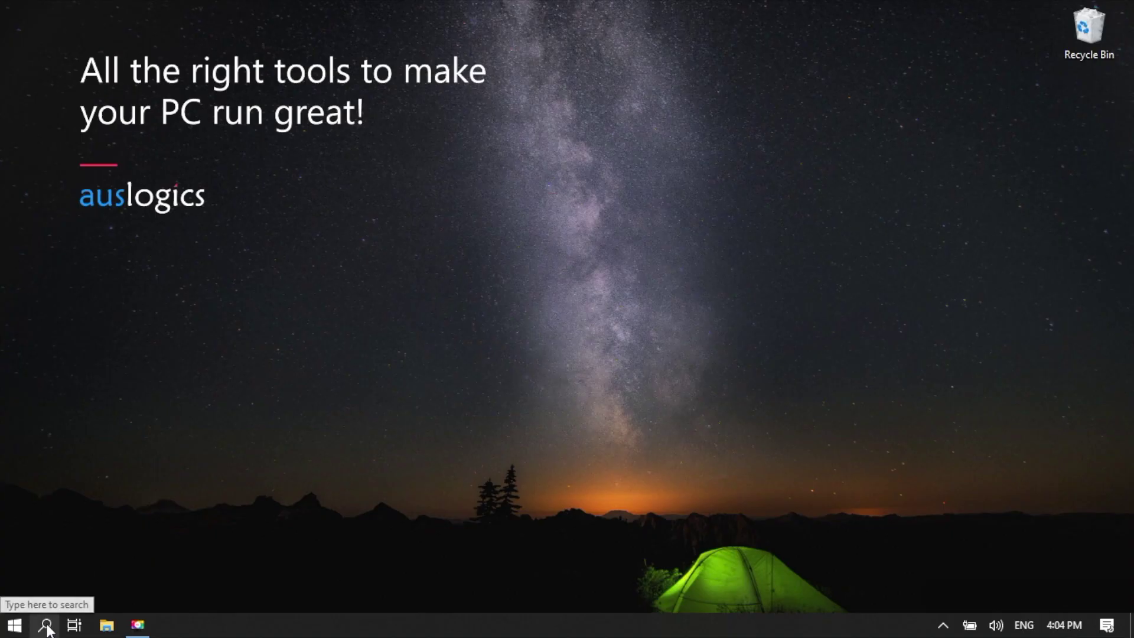
Open another administrator Command Prompt from search to run chkdsk /f /r
left_click(46, 627)
type("co")
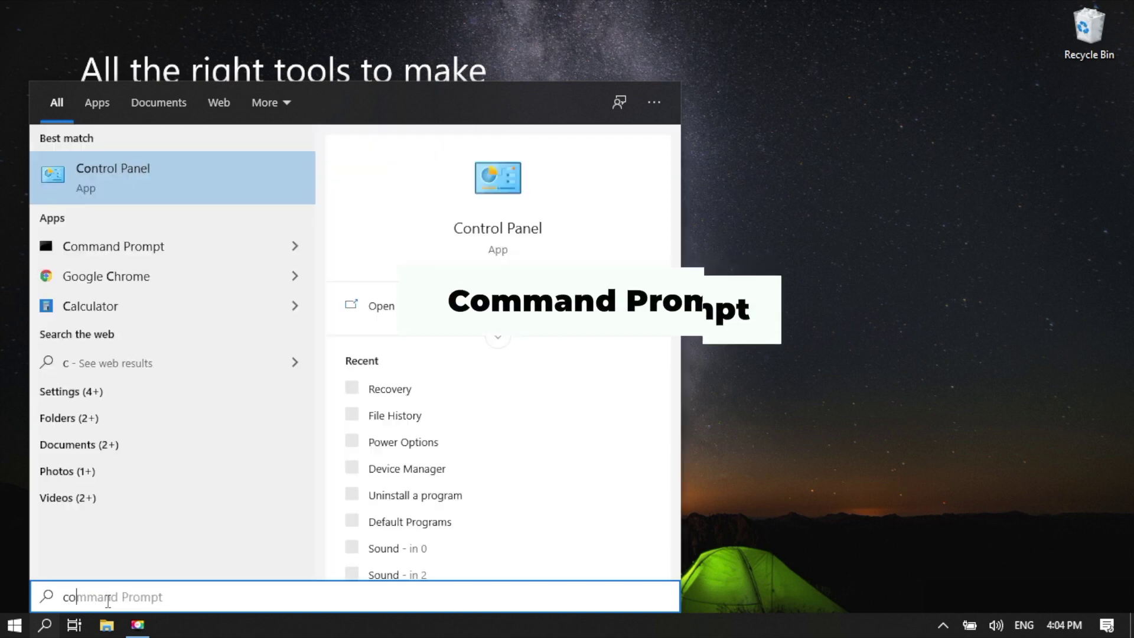
type("ma")
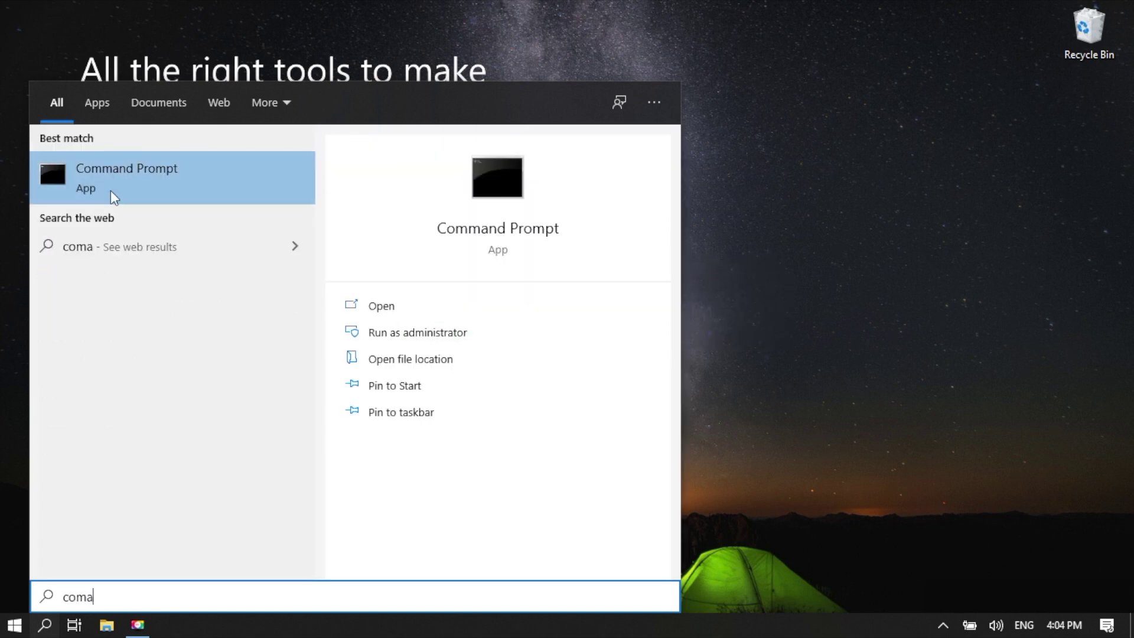
right_click(110, 190)
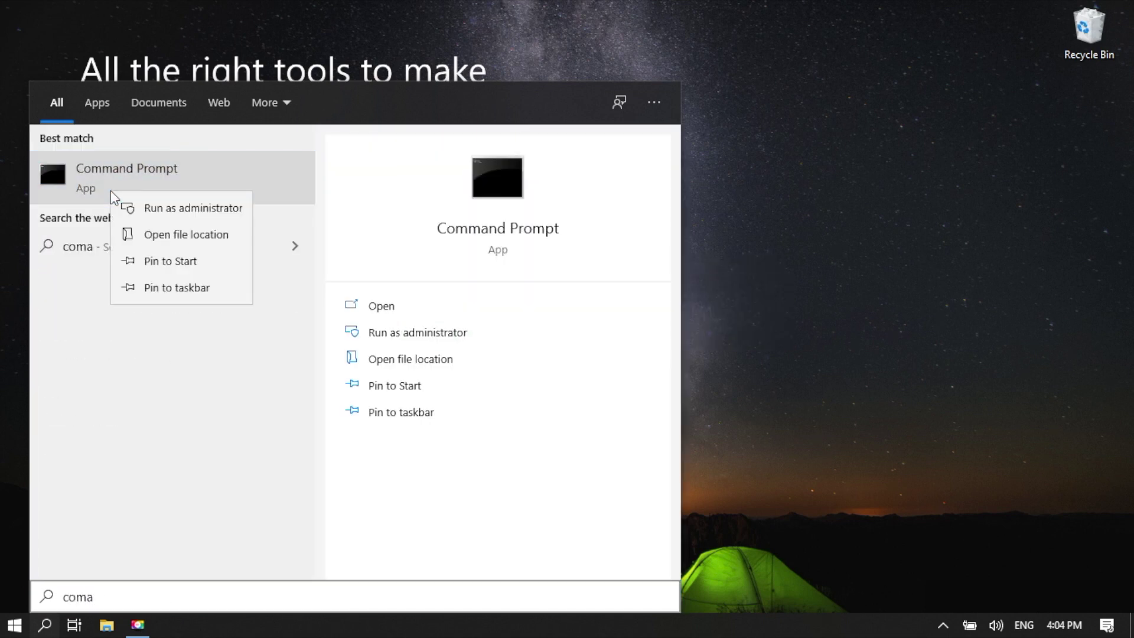
left_click(144, 216)
type("c")
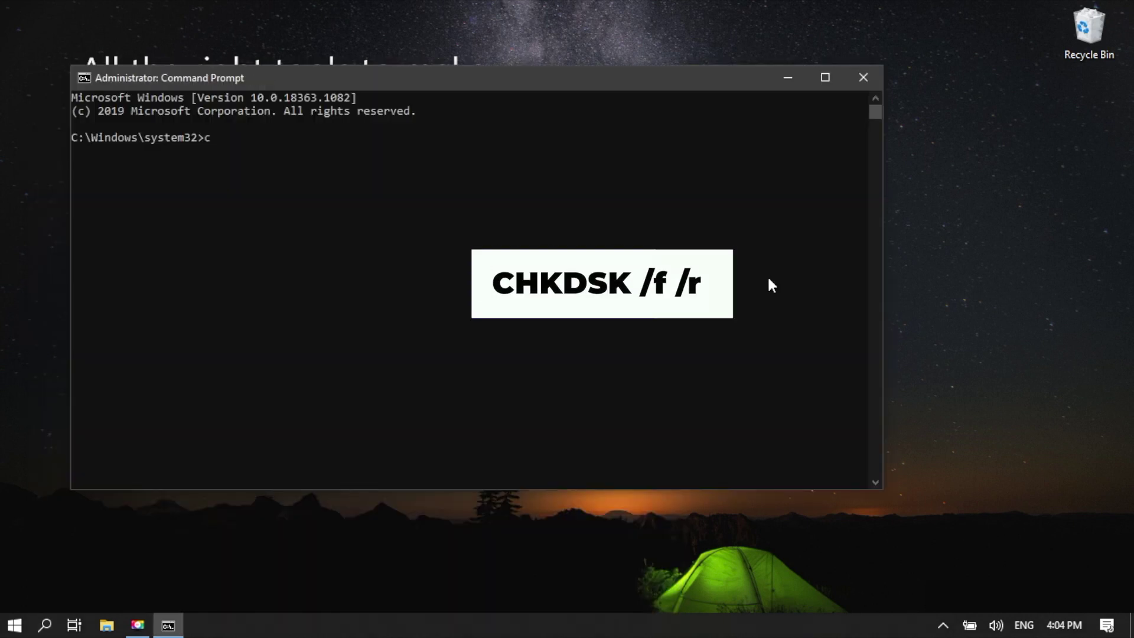
type("hkdsk")
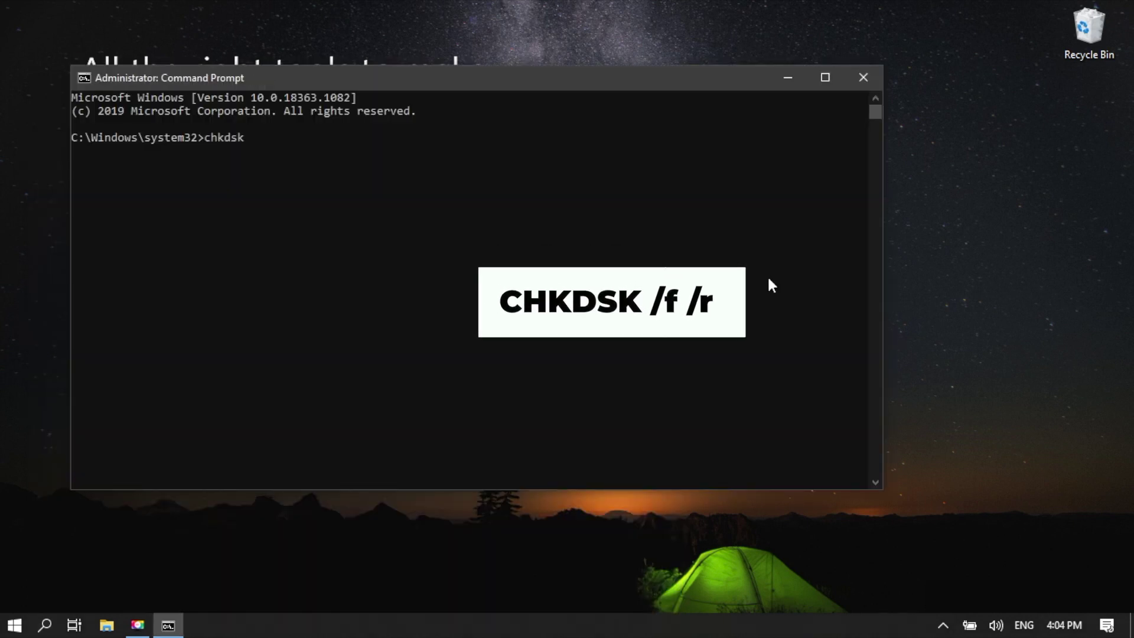
type(" /f")
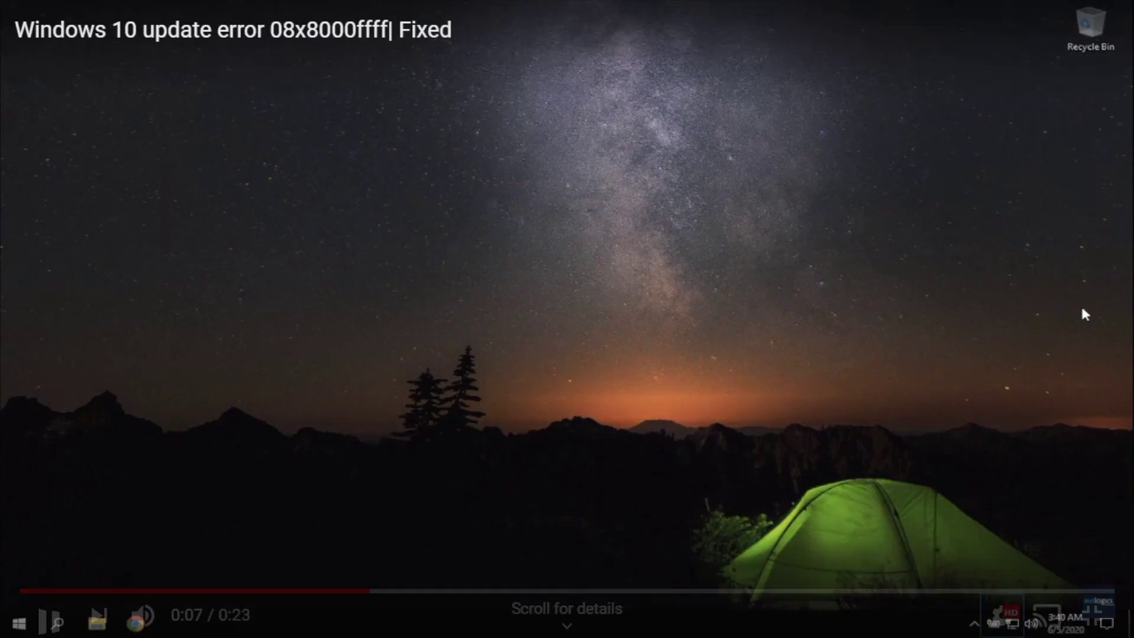
Exit the fullscreen tutorial, then apply the 'Windows 10 Wi-Fi not connecting automatically' fix
left_click(1082, 313)
key("Escape")
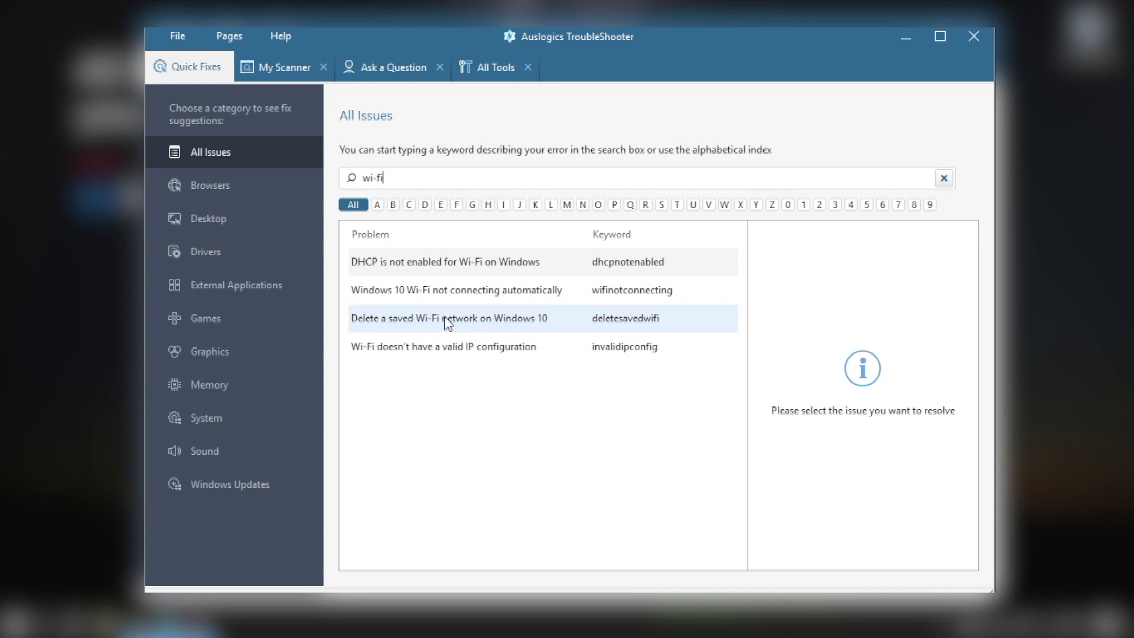
left_click(458, 299)
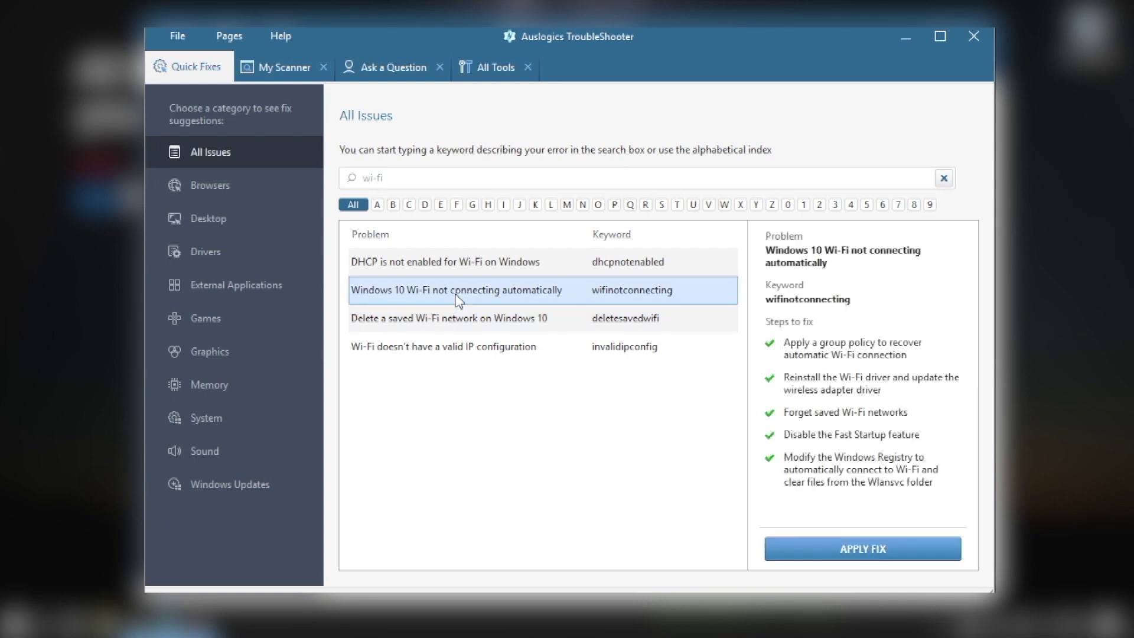
left_click(863, 551)
left_click(658, 474)
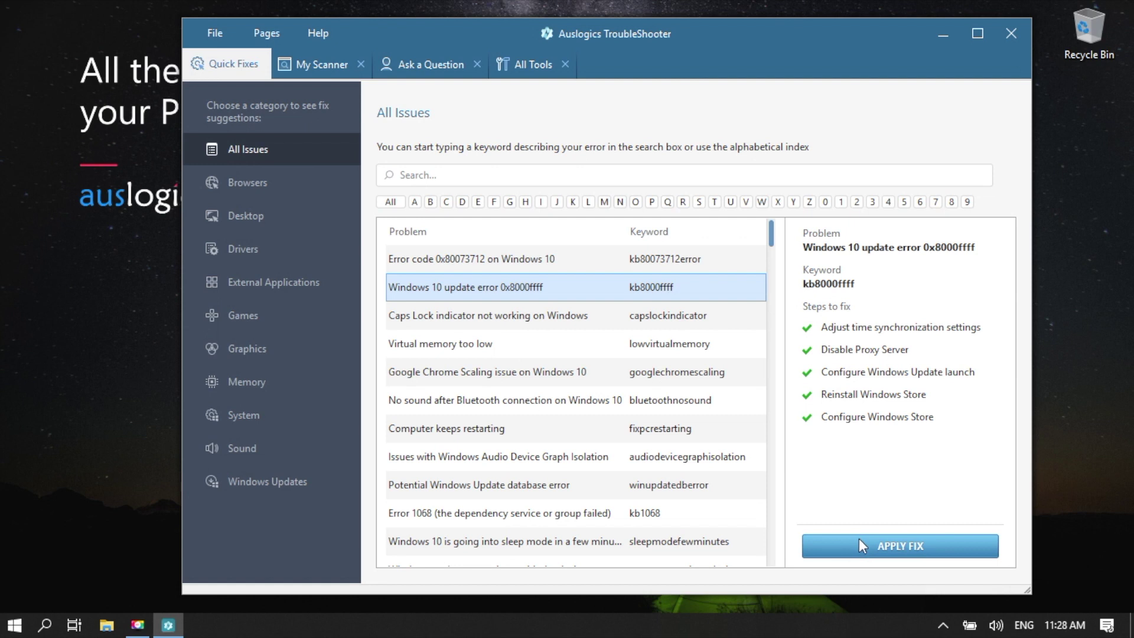
Apply and confirm the TroubleShooter fix for update error 0x8000ffff
left_click(859, 545)
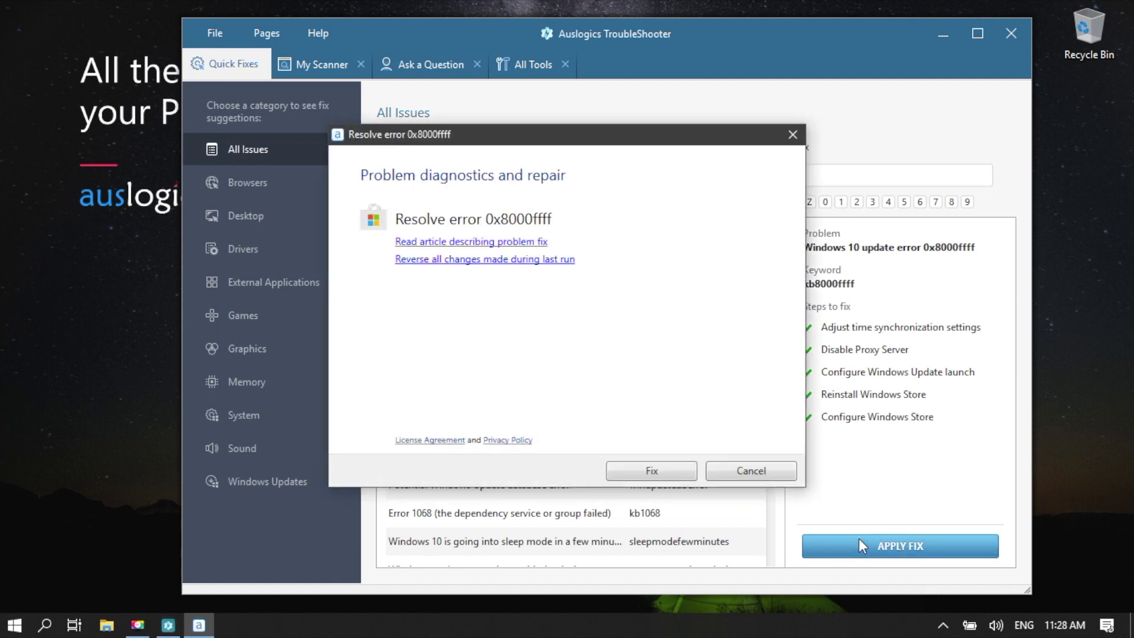
left_click(650, 470)
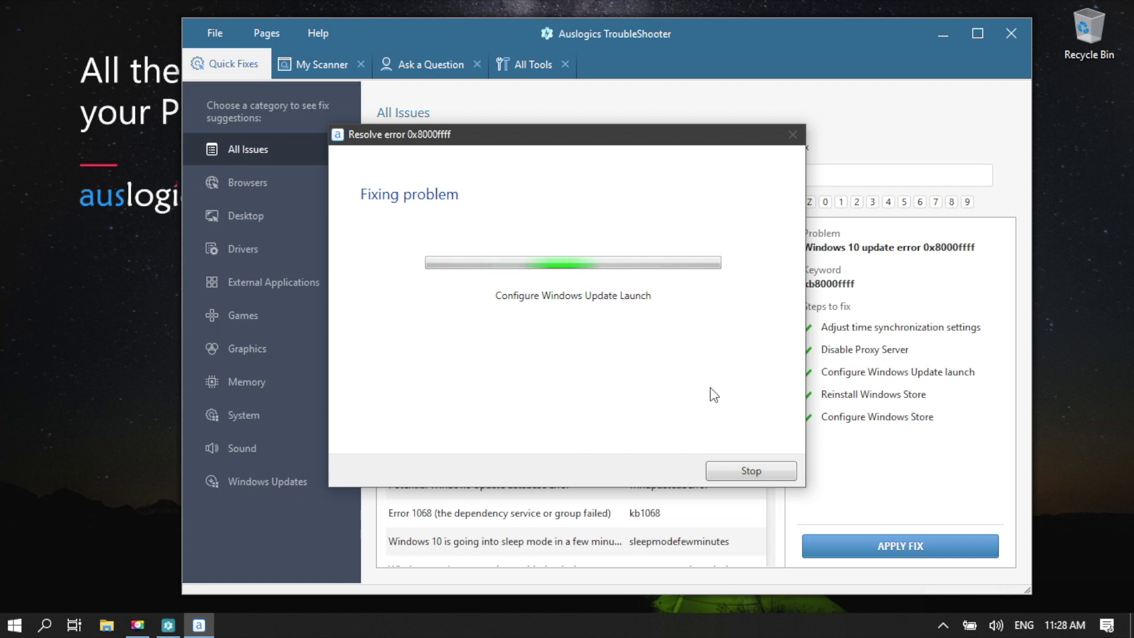